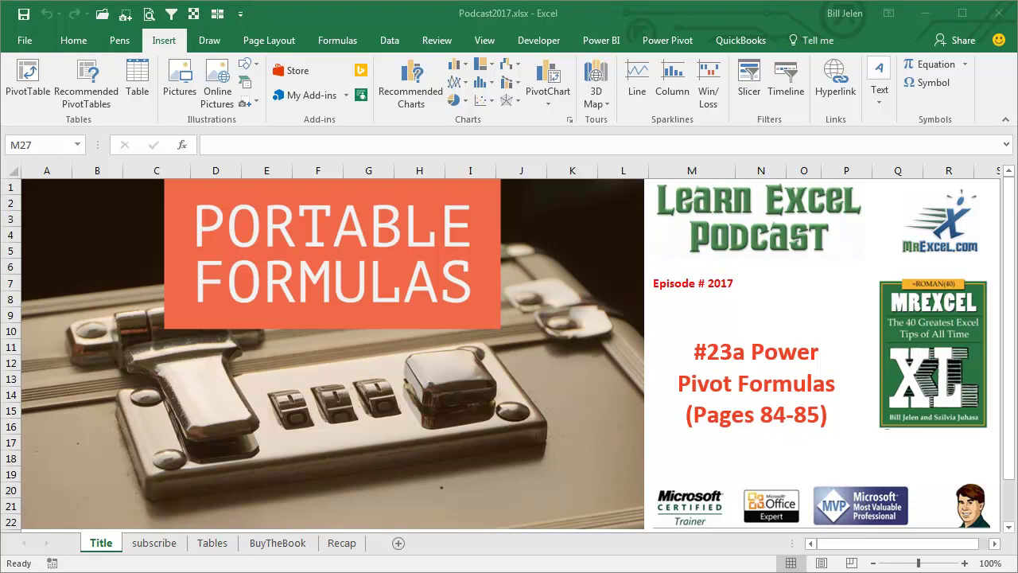
- Switch to the subscribe sheet with the astronaut Subscribe image and book cover
click(152, 545)
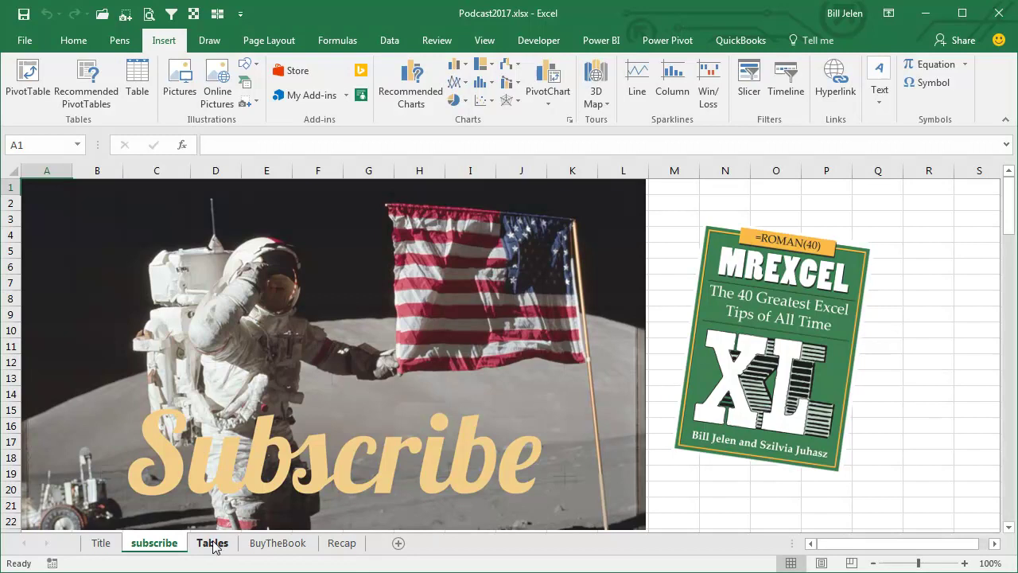
- Go to the Tables sheet and show the Power Pivot ribbon commands
click(212, 544)
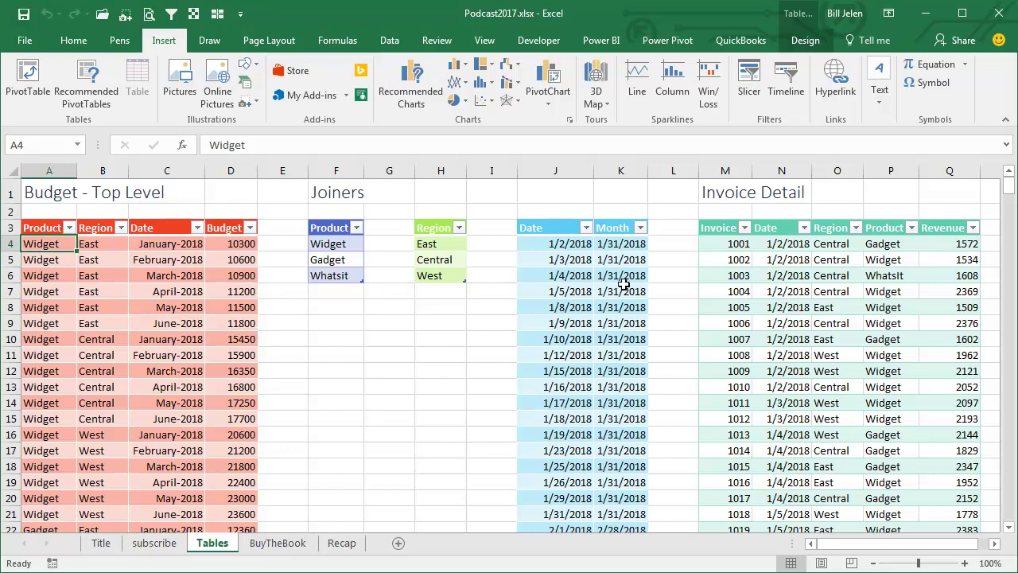
click(666, 41)
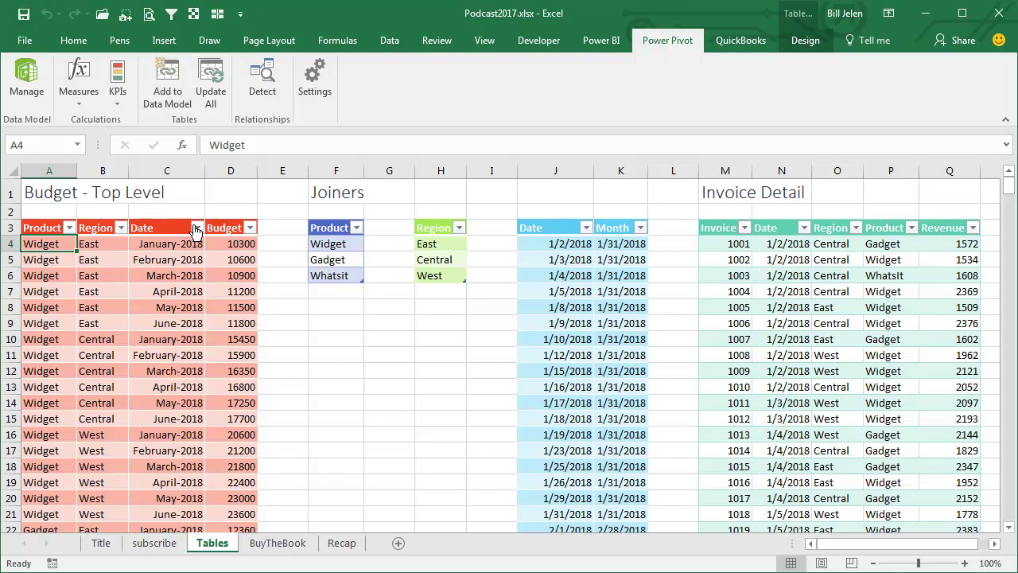
- Add the Product, Region, calendar and Invoice Detail tables to the Power Pivot data model
click(322, 242)
click(177, 90)
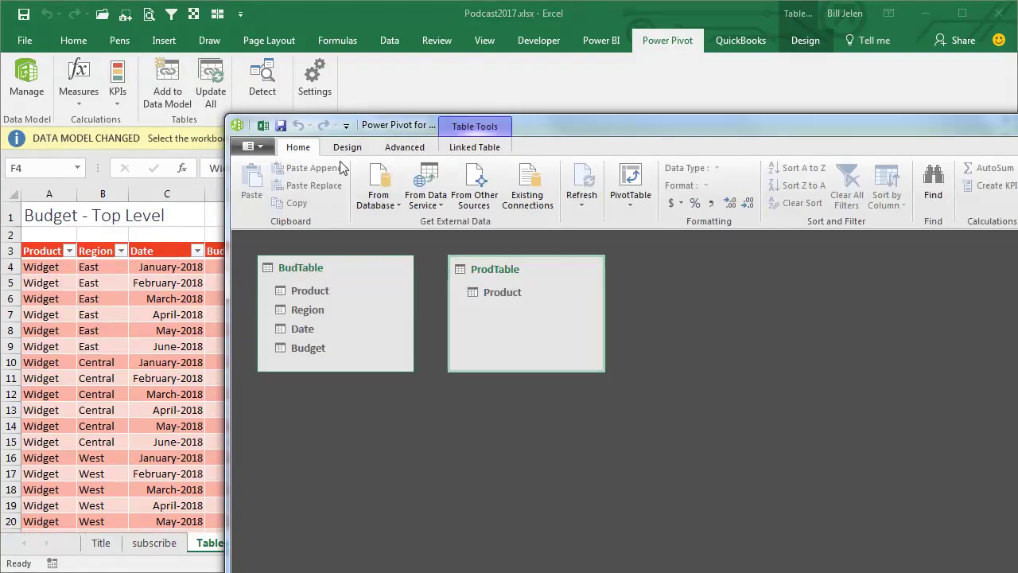
click(358, 80)
click(422, 241)
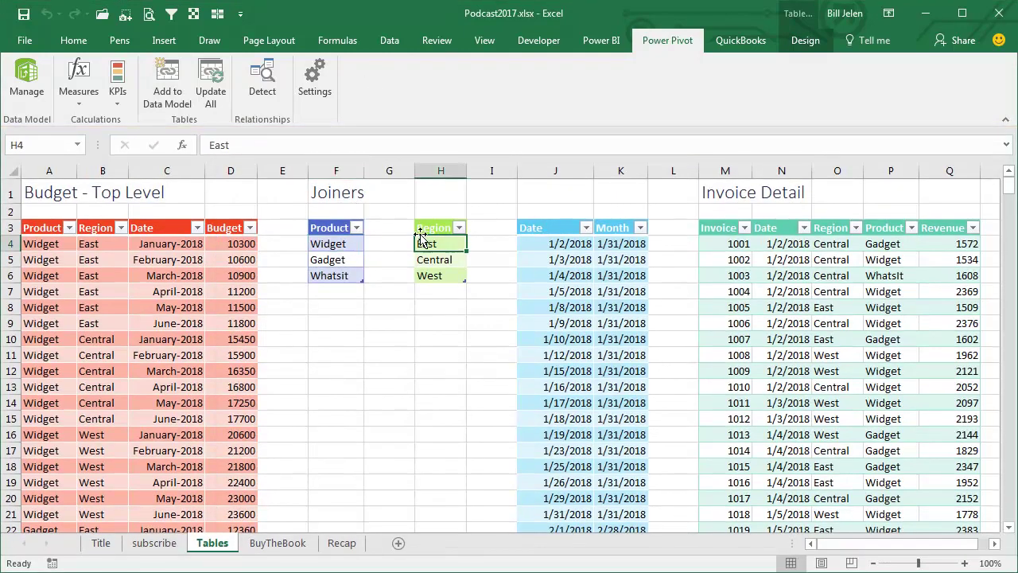
click(168, 88)
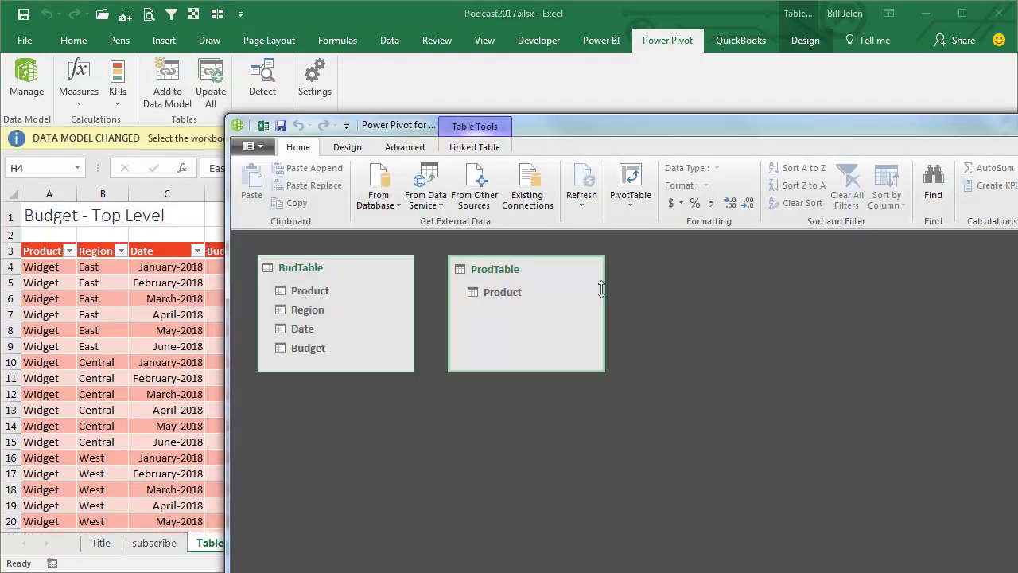
click(498, 99)
click(549, 243)
click(178, 82)
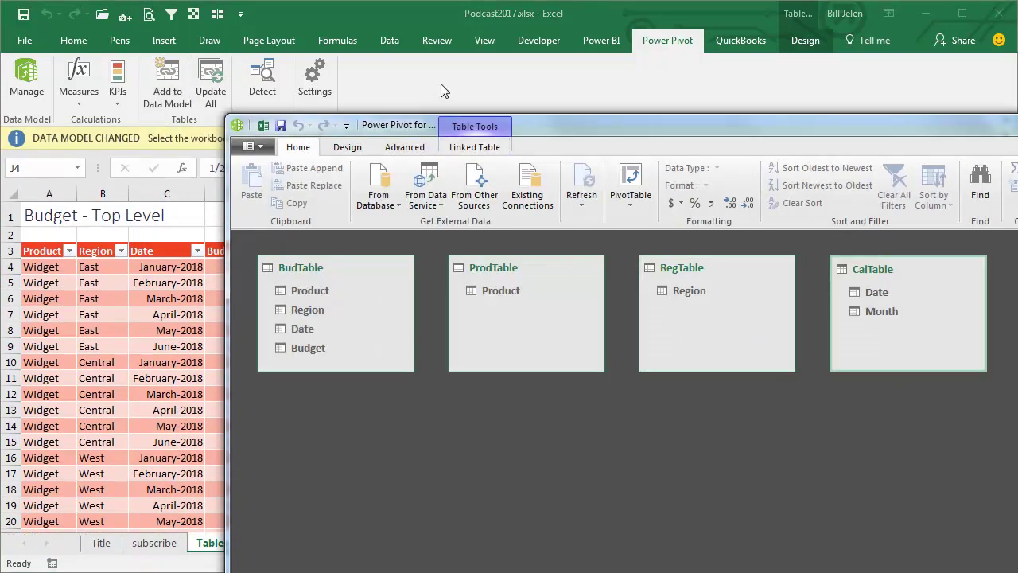
click(441, 83)
click(725, 243)
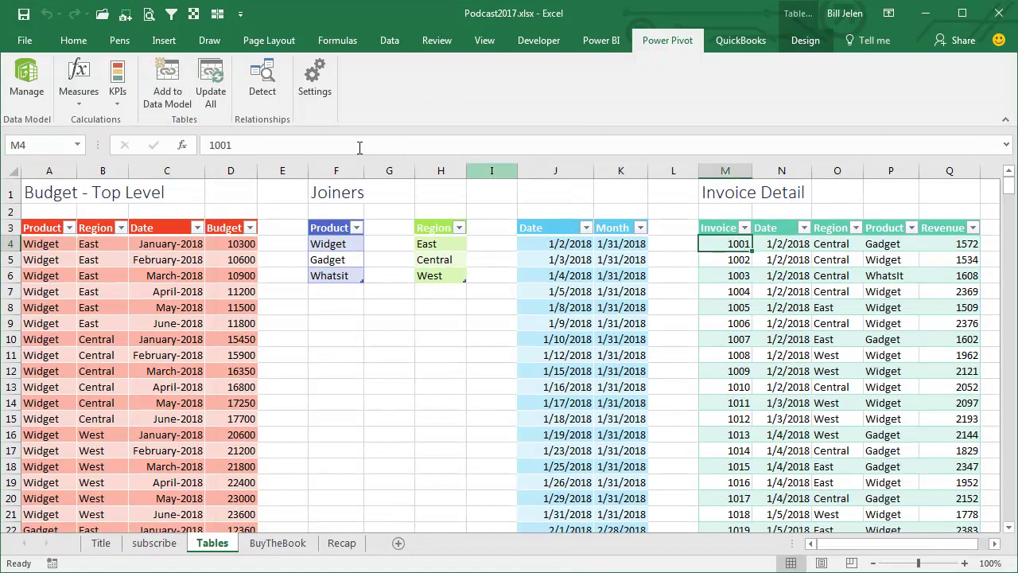
click(184, 94)
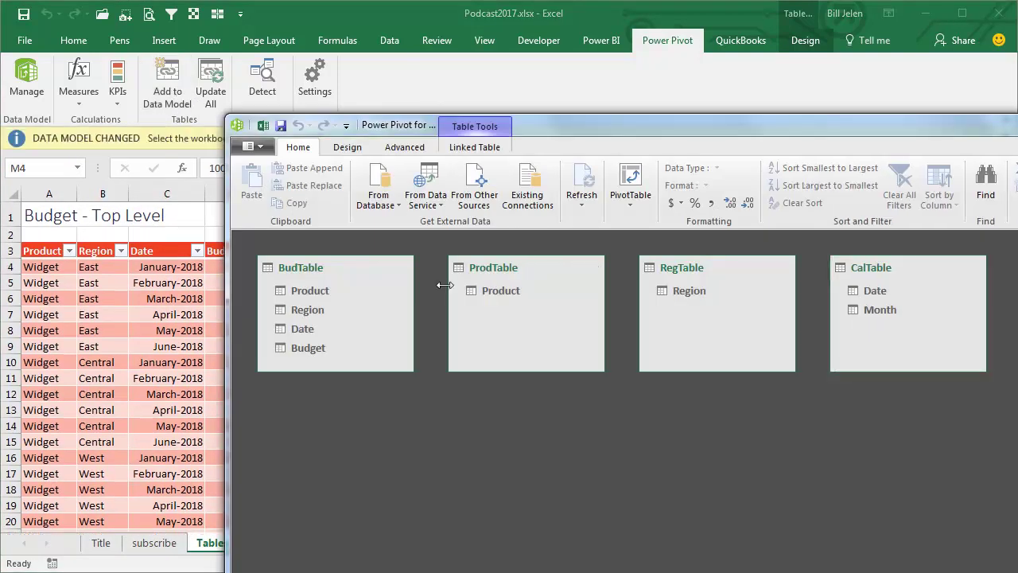
- Relate BudTable and ActTable to ProdTable, RegTable and CalTable on Product, Region and Date
mouse_move(525, 313)
drag(742, 136, 516, 25)
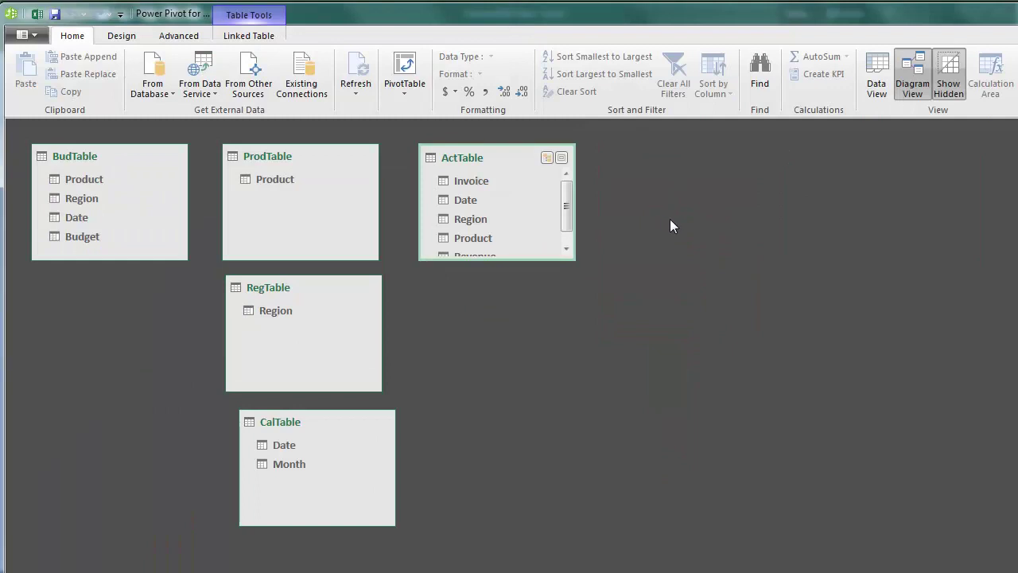
drag(104, 179, 265, 185)
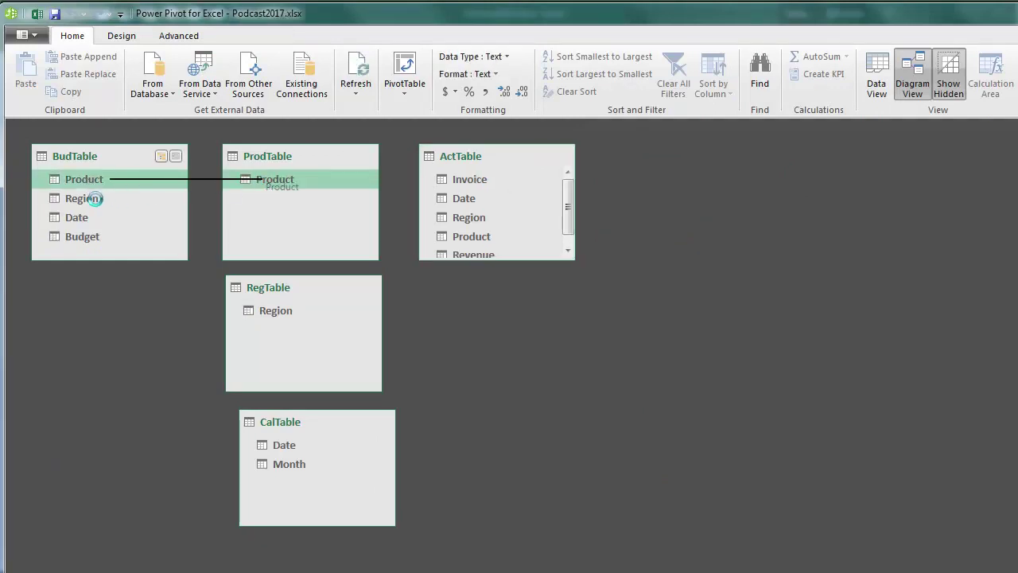
mouse_move(97, 199)
mouse_down()
mouse_move(145, 217)
mouse_move(273, 314)
mouse_up()
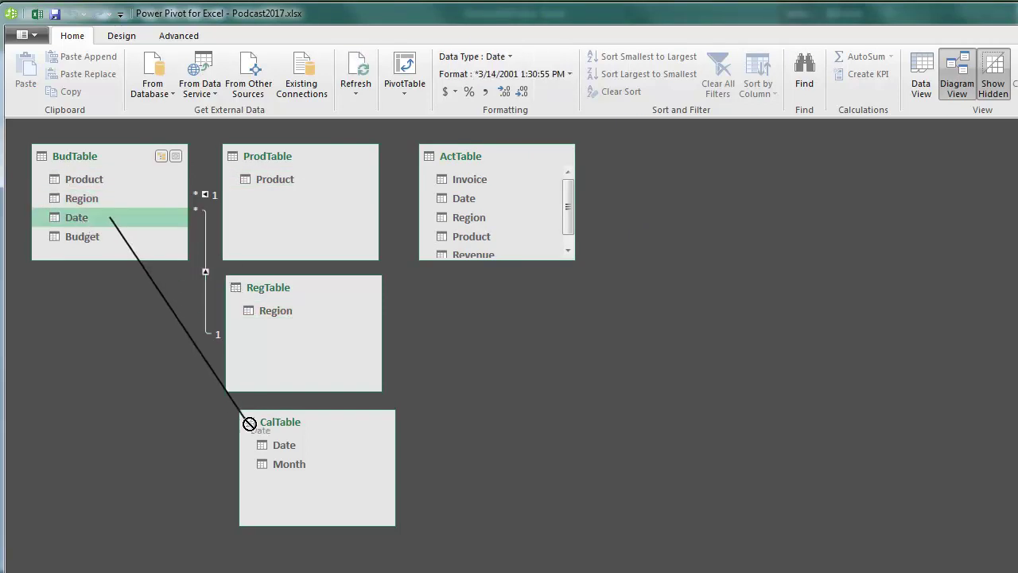
drag(83, 222, 273, 443)
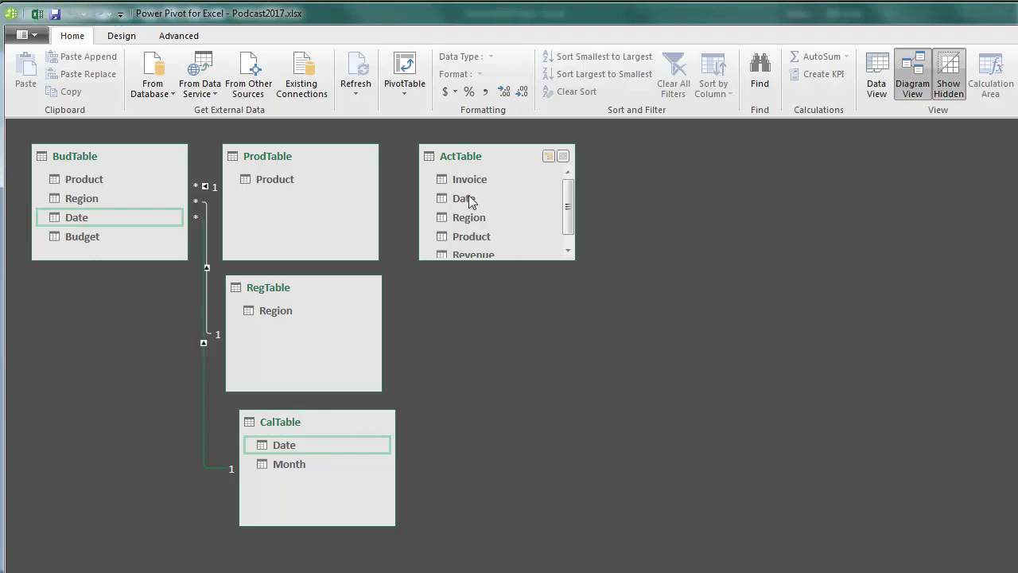
drag(477, 196, 291, 448)
mouse_move(467, 213)
mouse_down()
mouse_move(333, 286)
mouse_move(318, 312)
mouse_up()
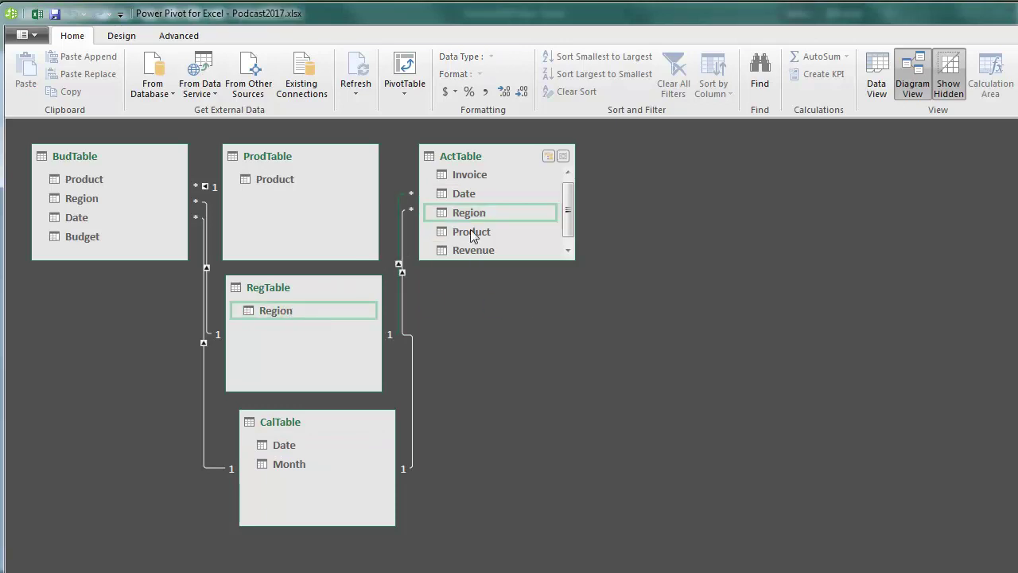
drag(470, 231, 283, 183)
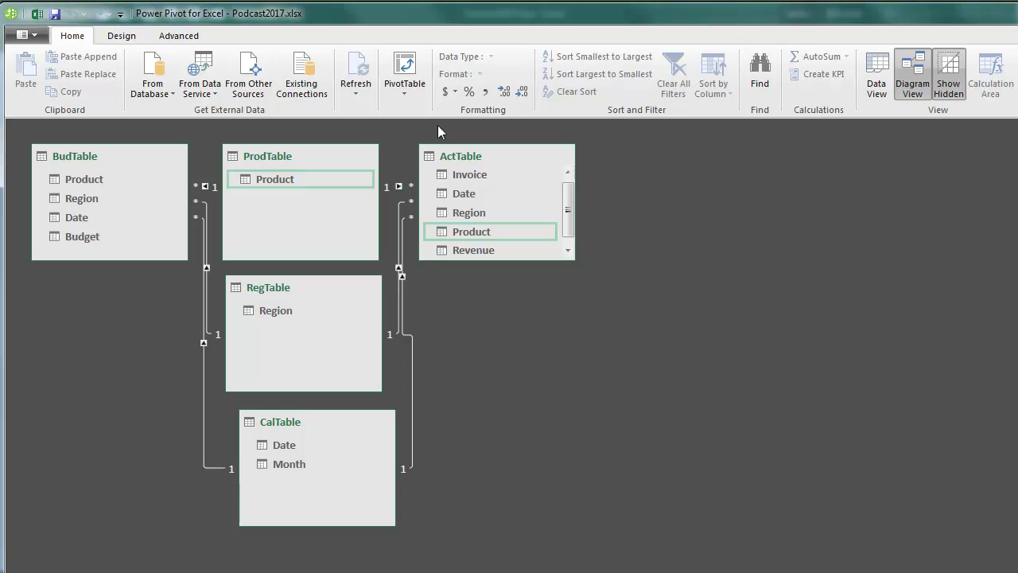
- Create a data-model PivotTable on a new worksheet
click(396, 59)
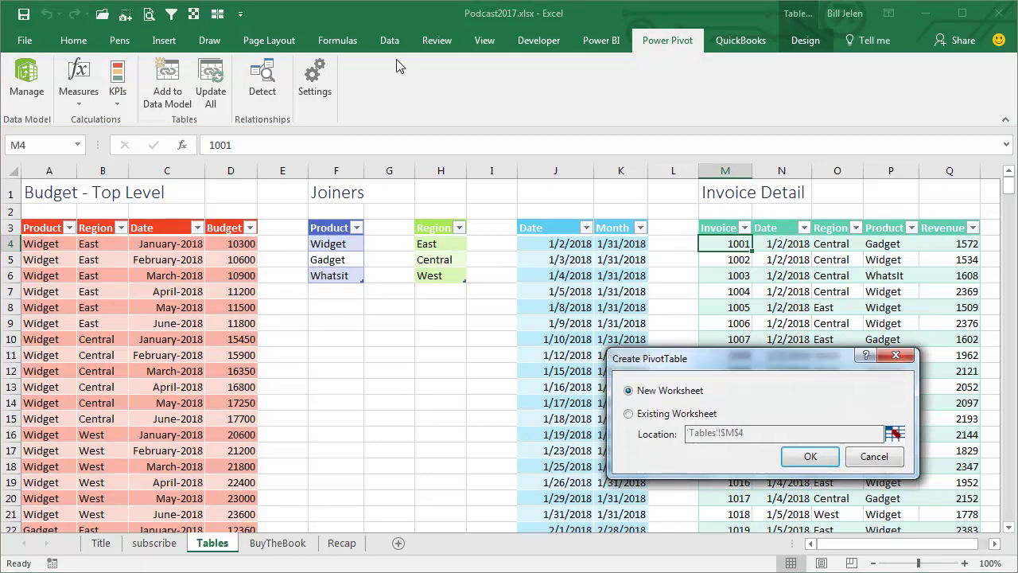
click(805, 458)
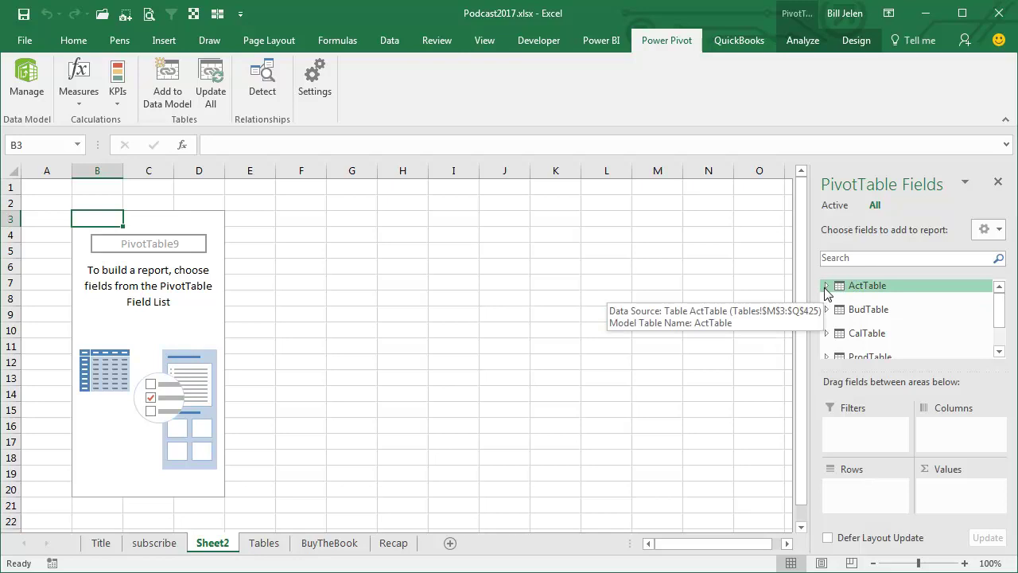
- Add Revenue and Budget as values, Month to columns, and Product then Region to rows
click(826, 286)
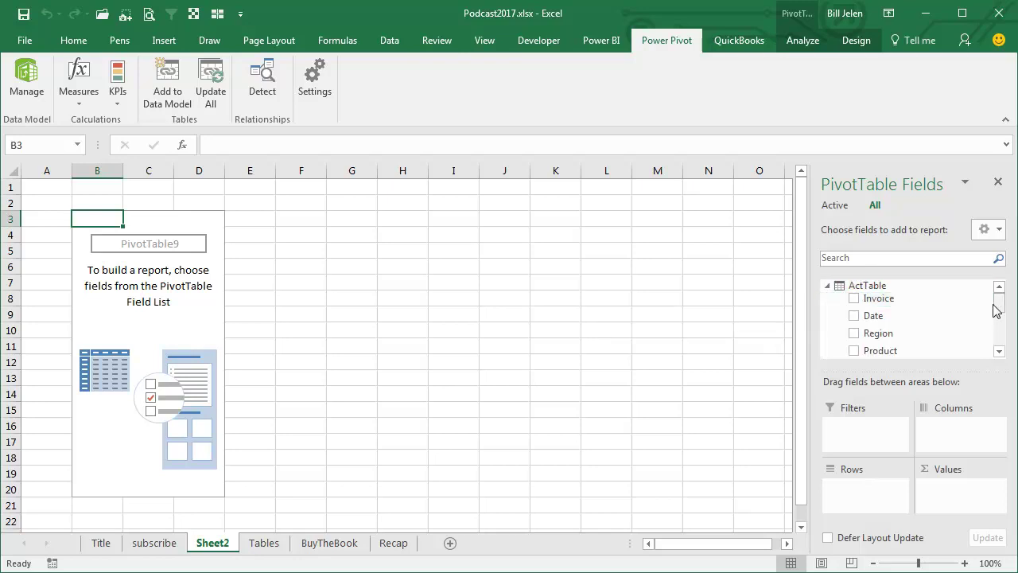
scroll(998, 309, down, 2)
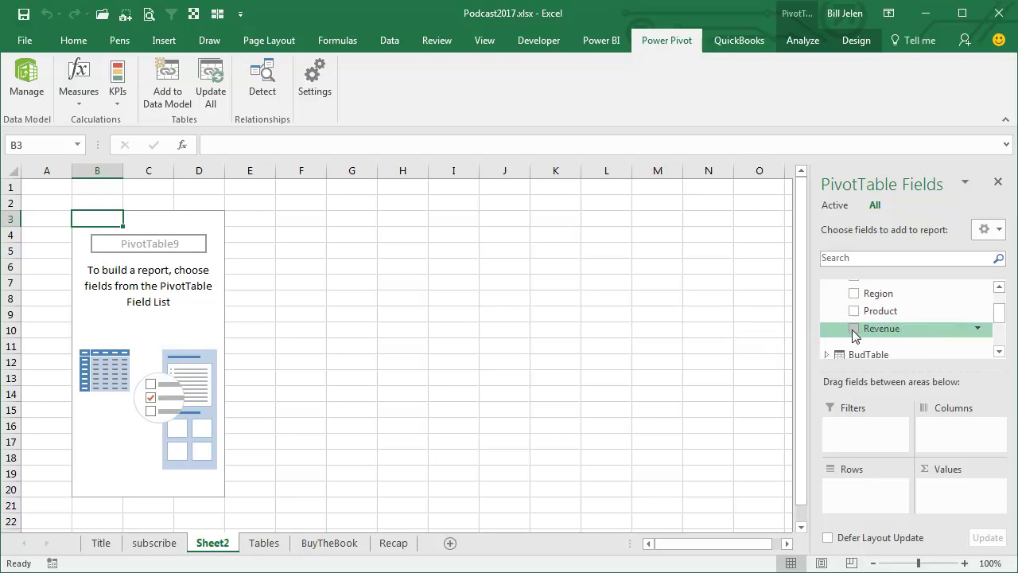
drag(965, 487, 963, 482)
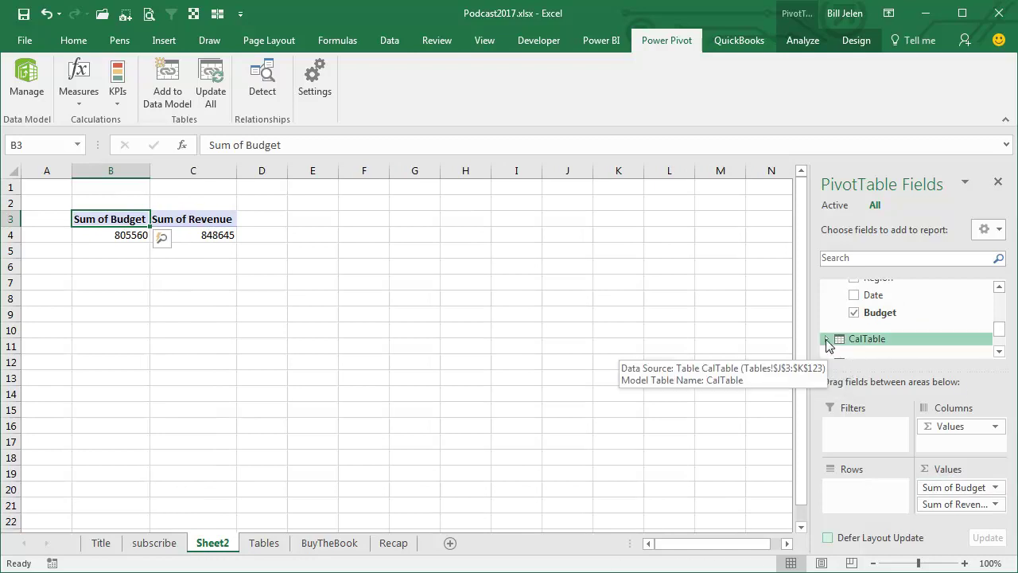
click(827, 339)
mouse_move(875, 350)
mouse_down()
mouse_move(941, 427)
mouse_move(935, 422)
mouse_up()
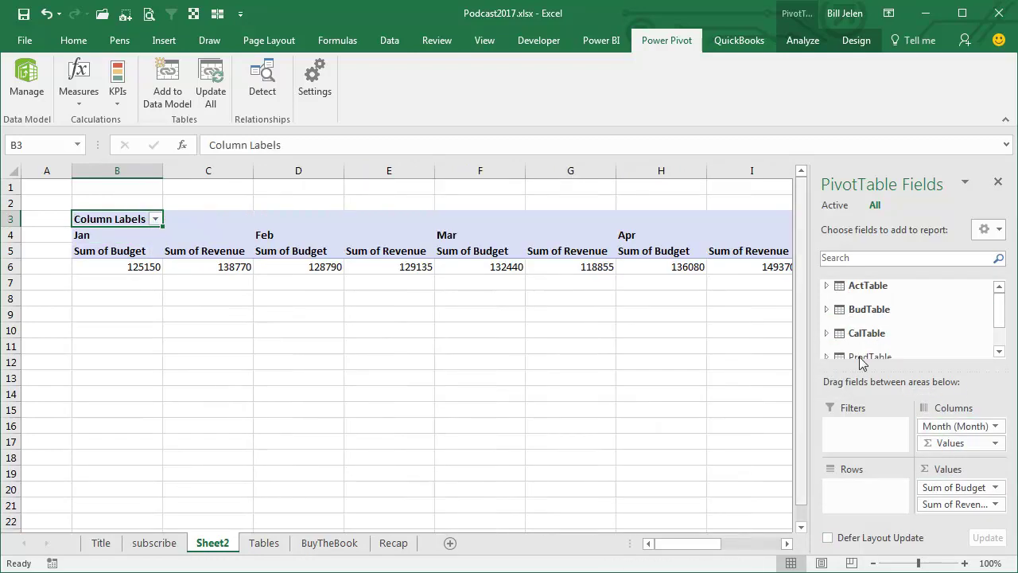
drag(1000, 309, 1000, 333)
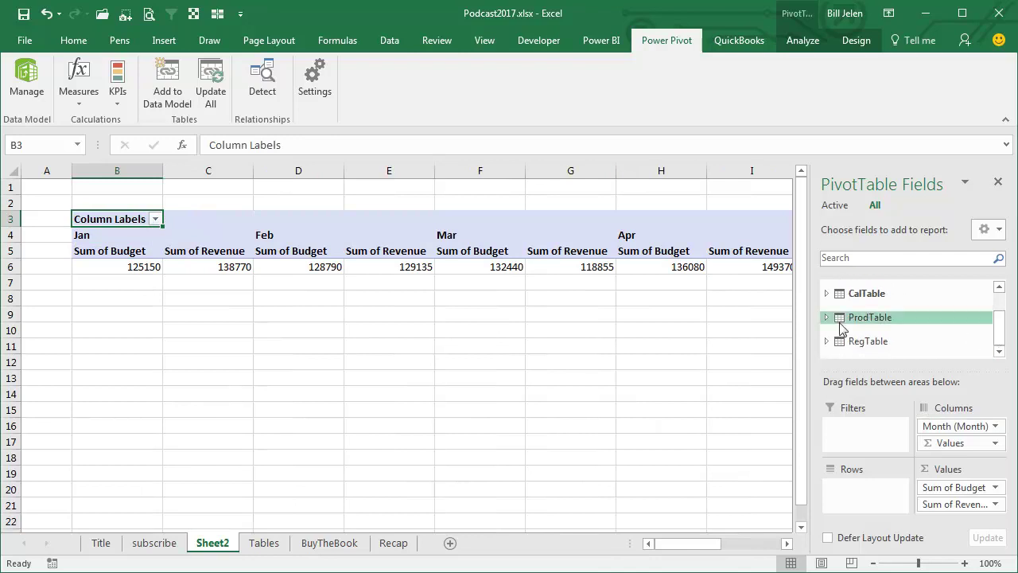
click(827, 318)
drag(875, 330, 867, 493)
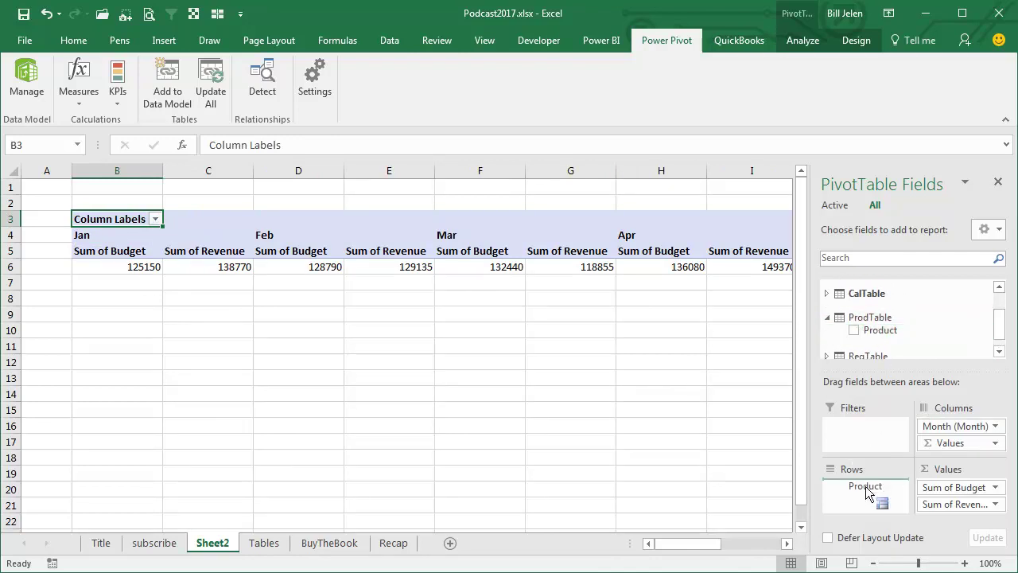
click(827, 356)
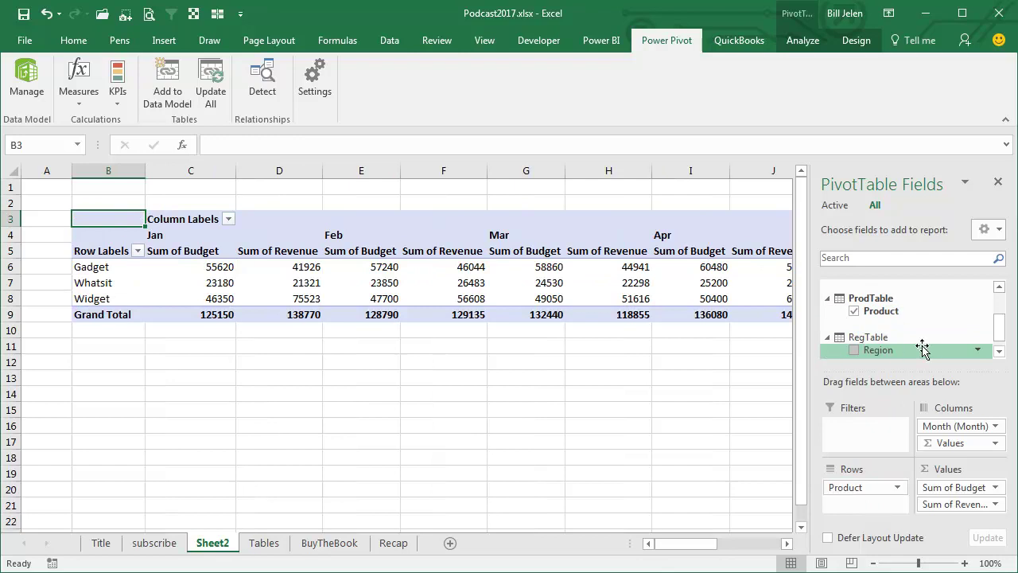
drag(923, 348, 867, 507)
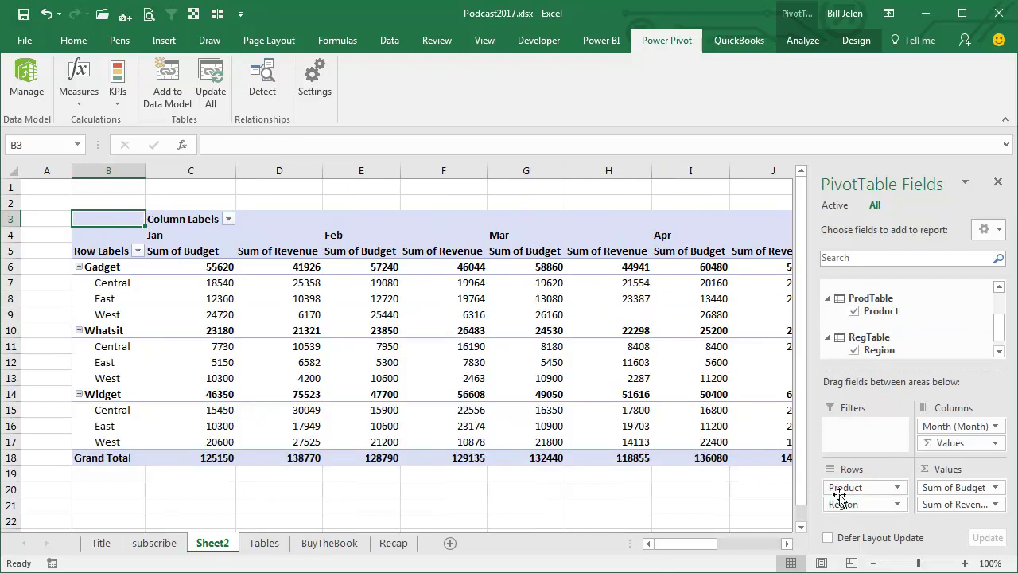
- Set the pivot's report layout to Tabular Form
click(855, 40)
click(107, 99)
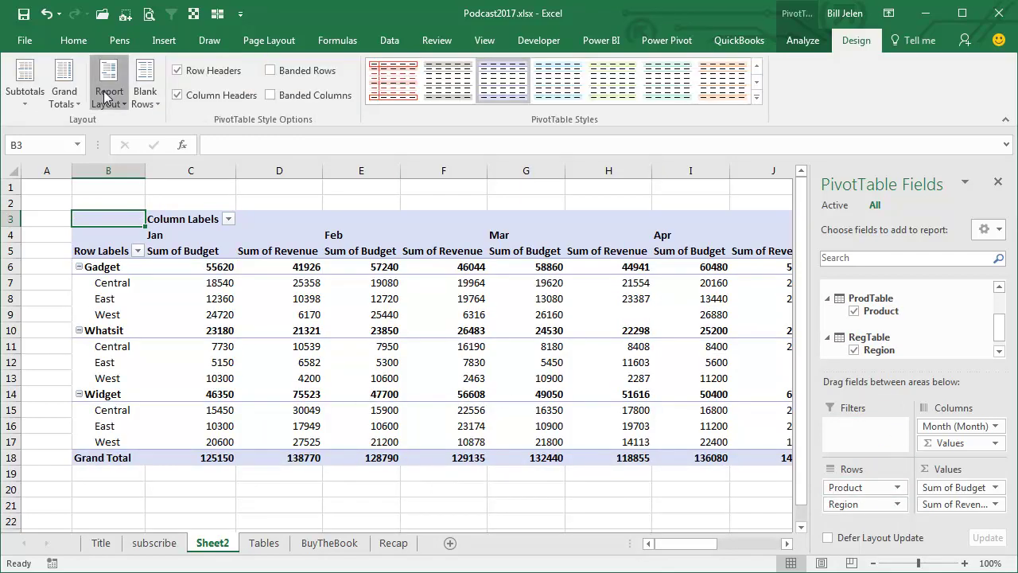
click(168, 198)
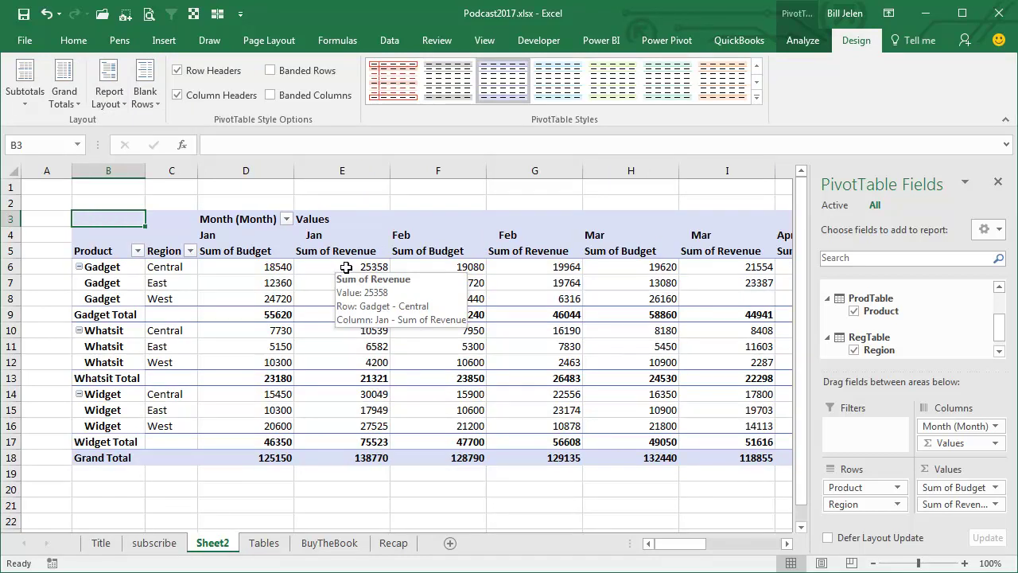
- Create a Variance measure, =[Sum of Budget]-[Sum of Revenue], in Currency format
click(668, 41)
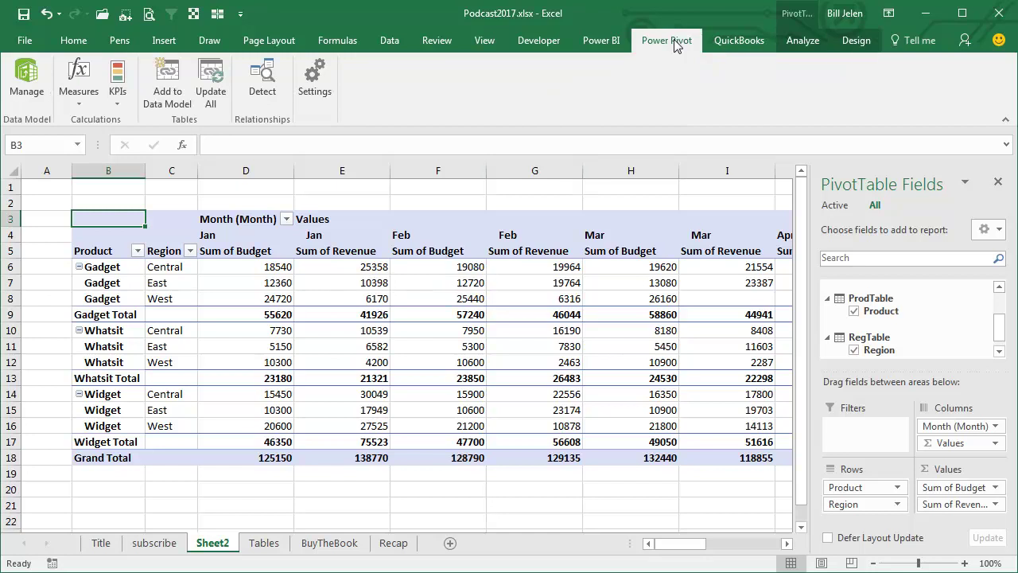
click(82, 105)
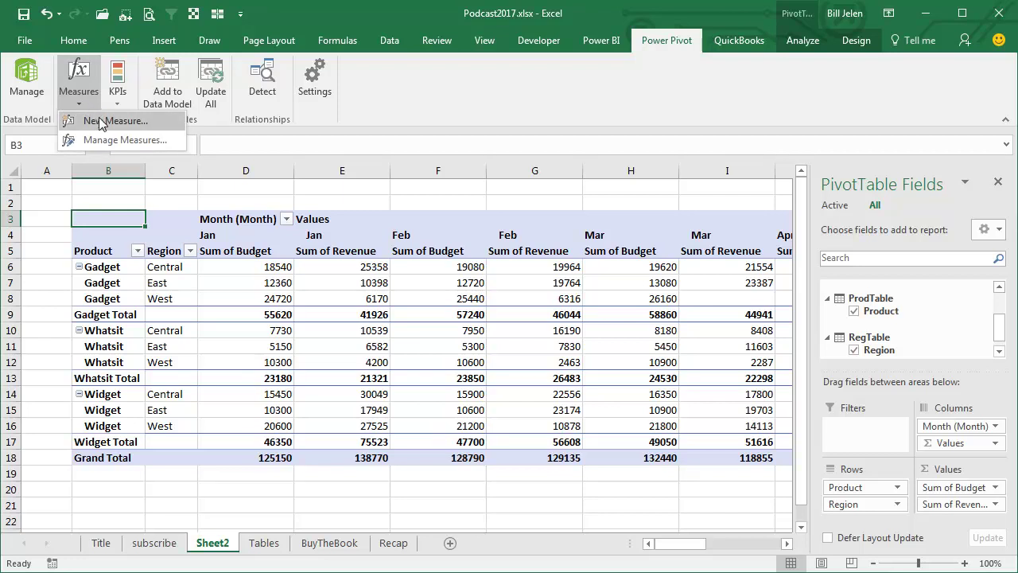
click(101, 121)
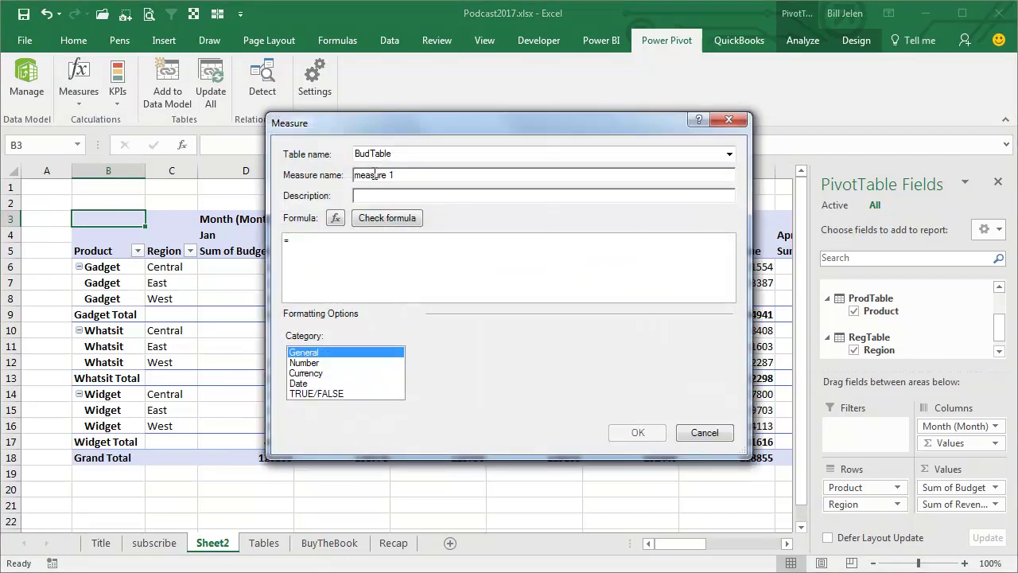
text(Vari)
text(ance)
text([)
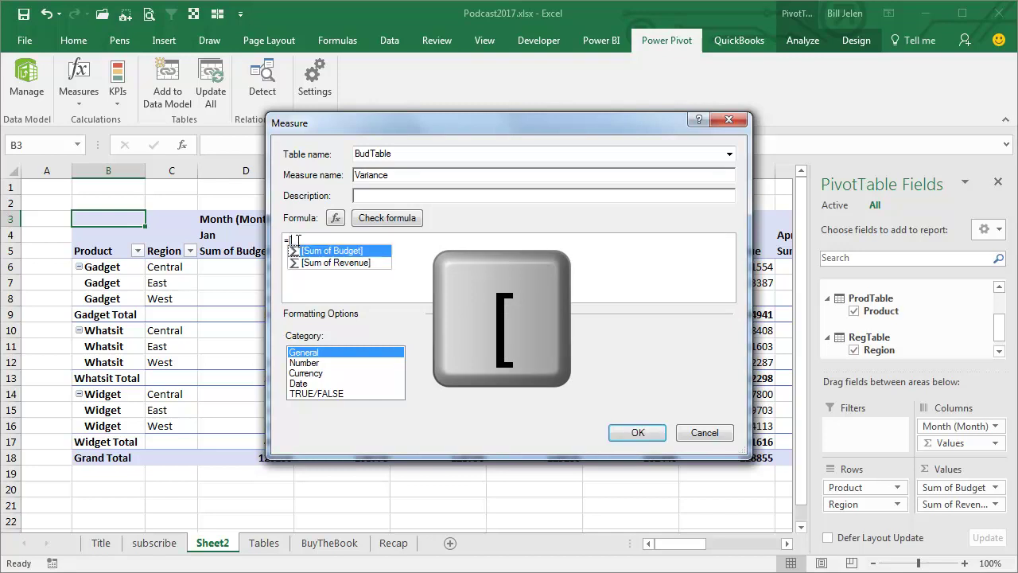
key(Tab)
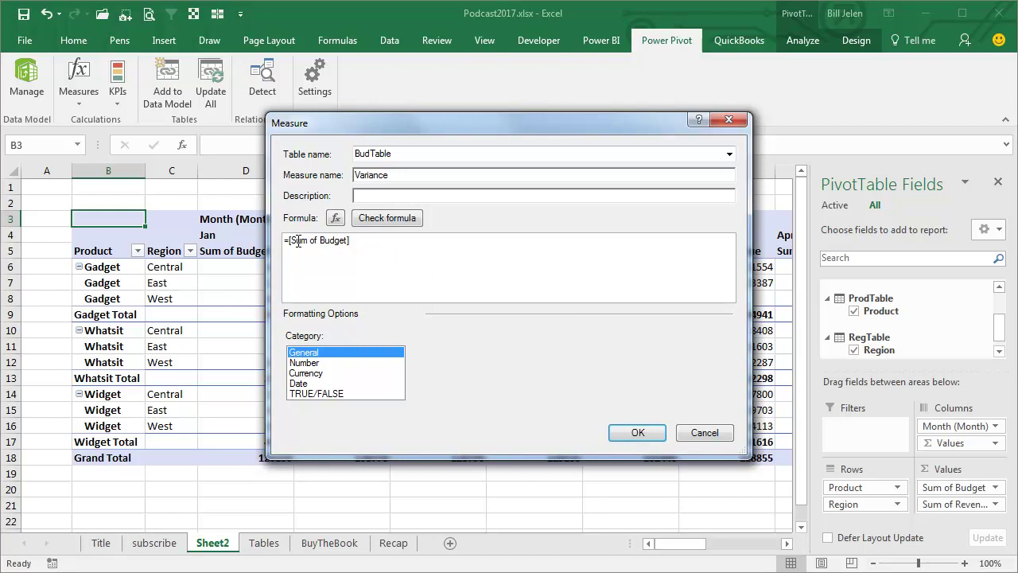
text([)
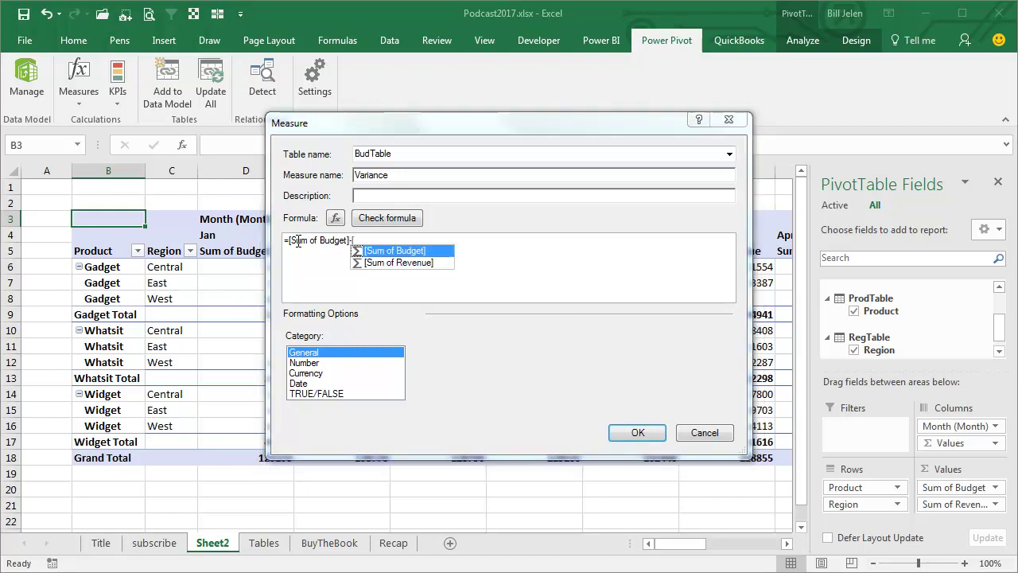
key(Down)
key(Tab)
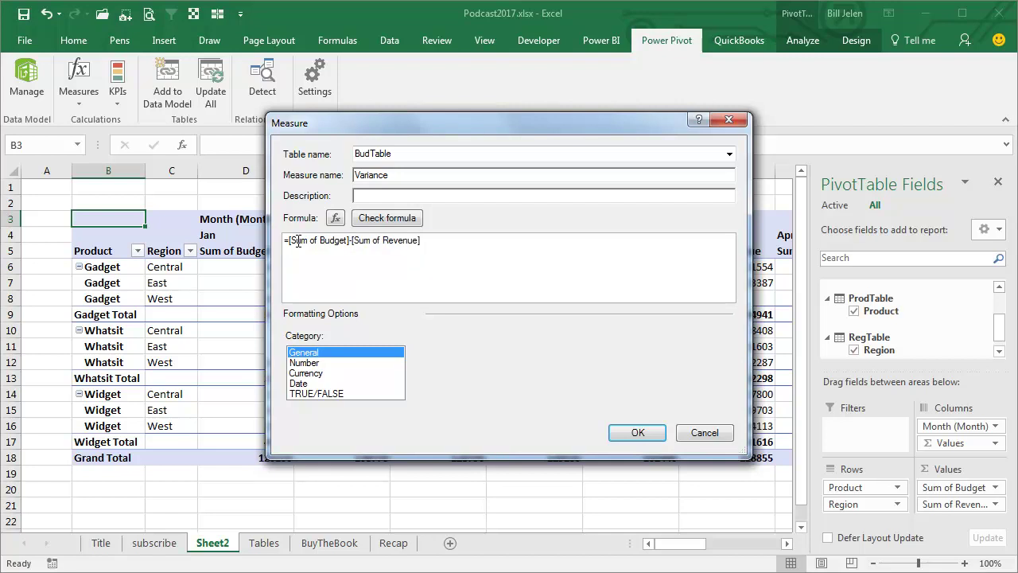
click(313, 374)
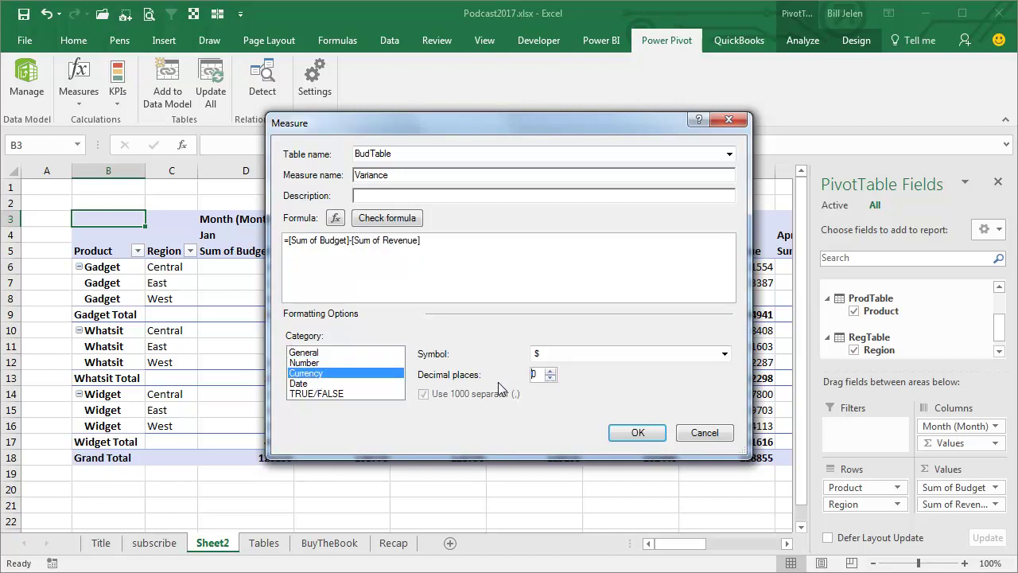
click(637, 434)
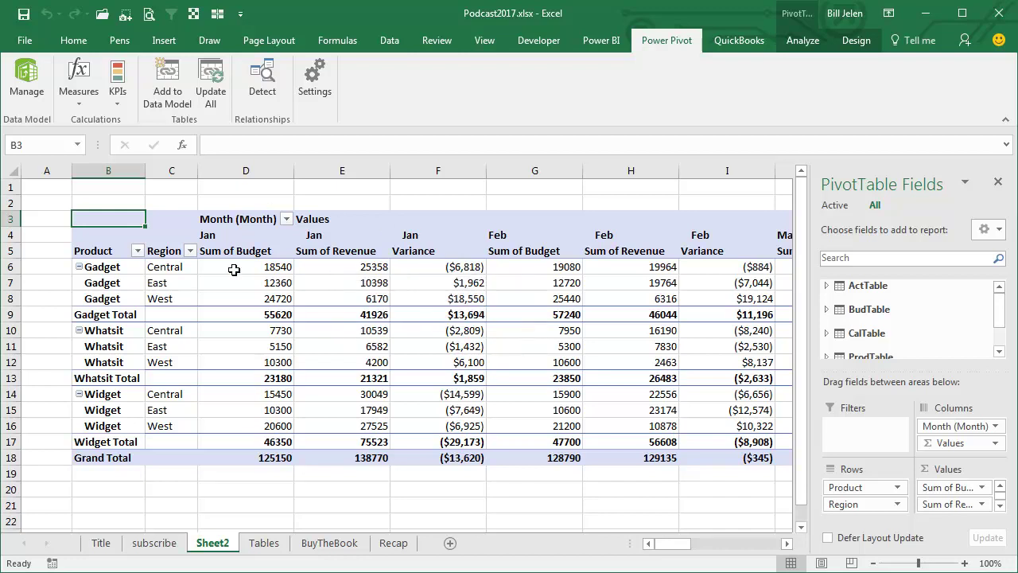
- Start a new measure named VariancePct with formula =[Variance]/[Sum of Budget]
click(78, 100)
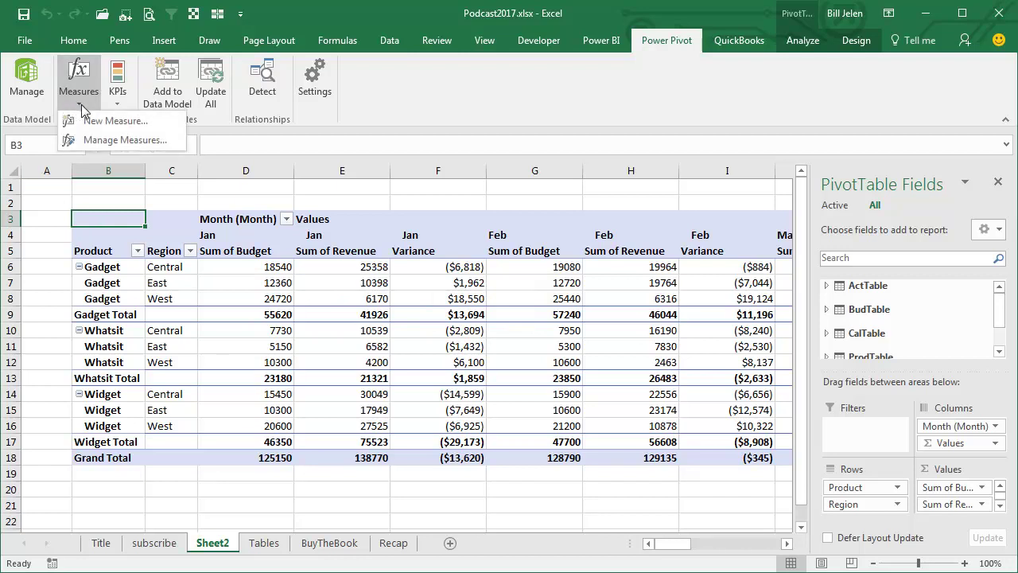
click(103, 120)
triple_click(377, 175)
text(VariancePct)
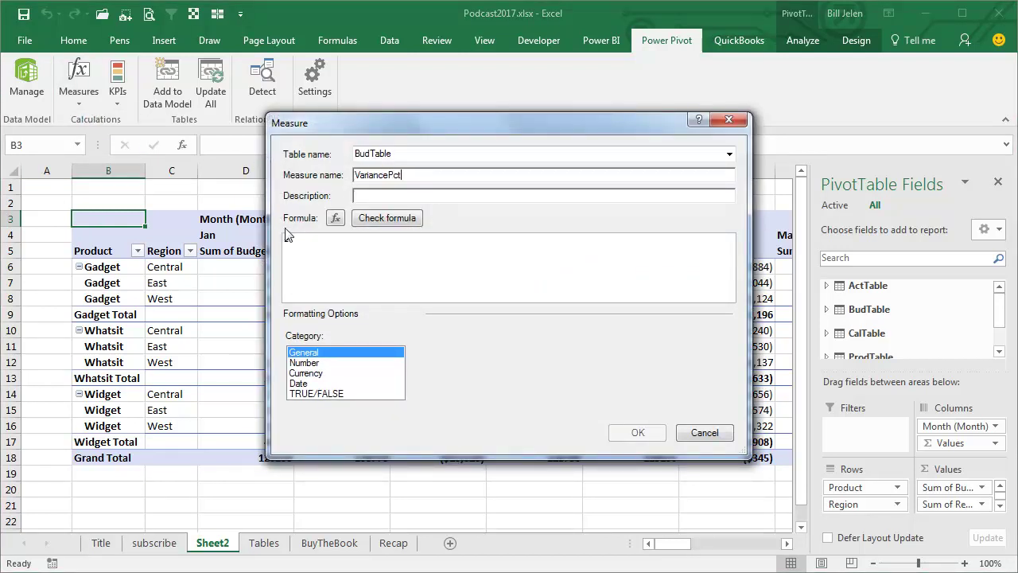
text([)
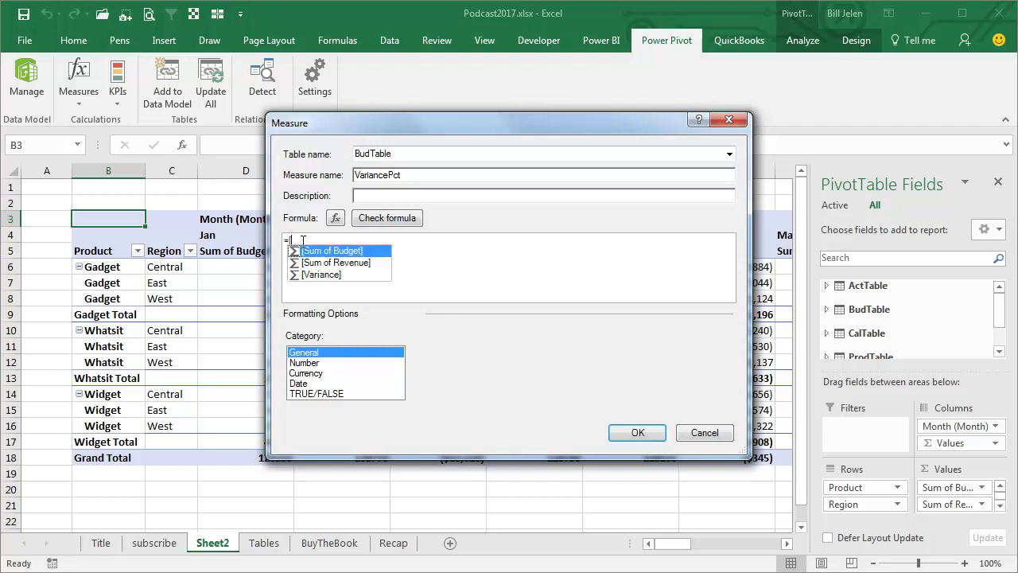
key(Down)
key(Down)
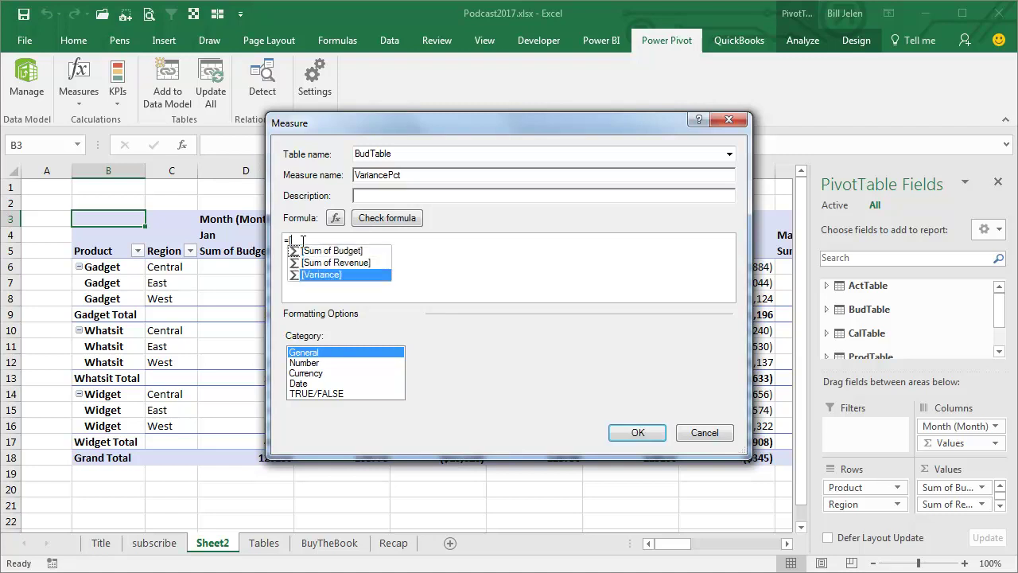
key(Tab)
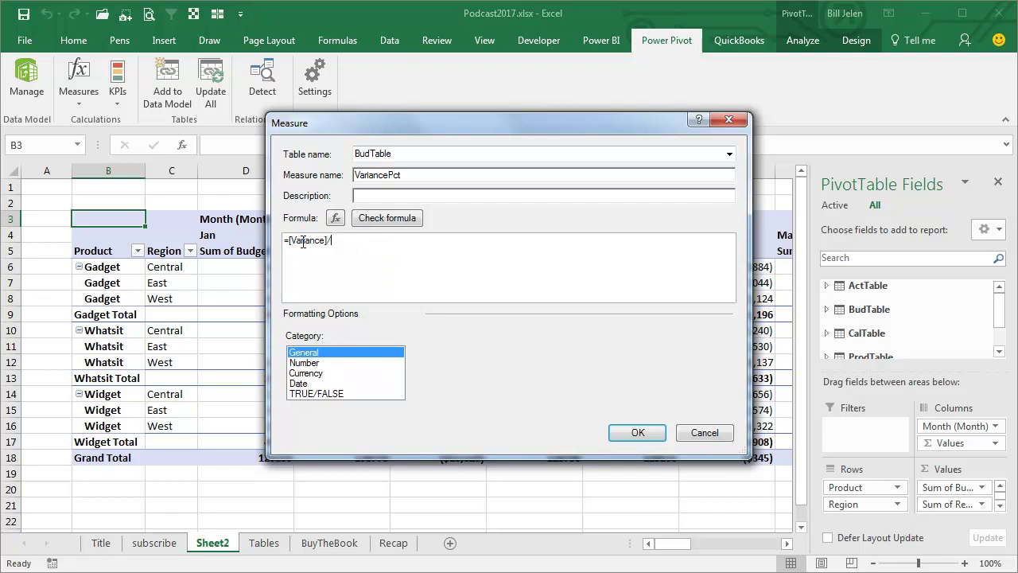
text([)
key(Tab)
- Format VariancePct as a percentage with 1 decimal place and save it
click(332, 363)
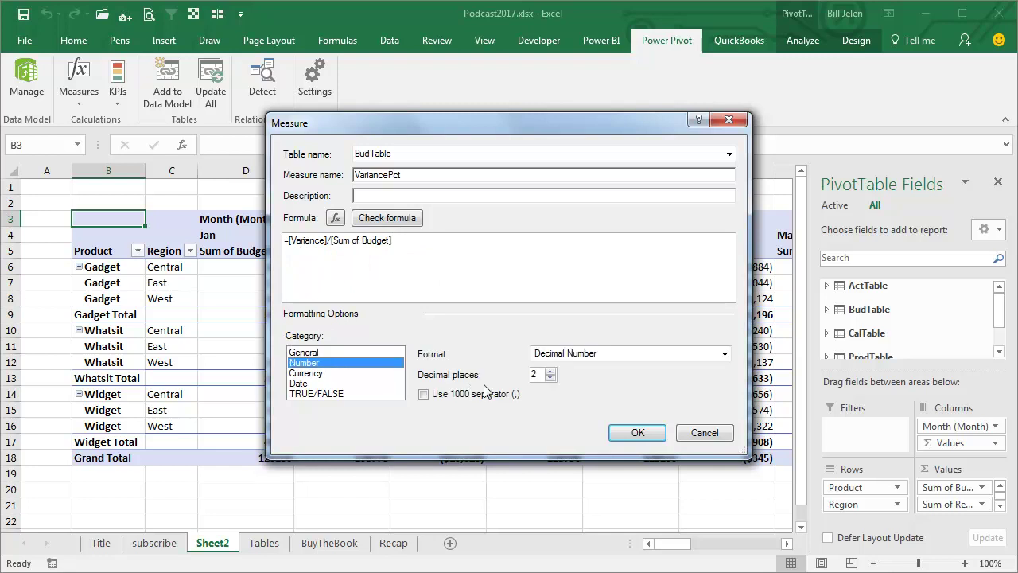
click(591, 355)
click(569, 391)
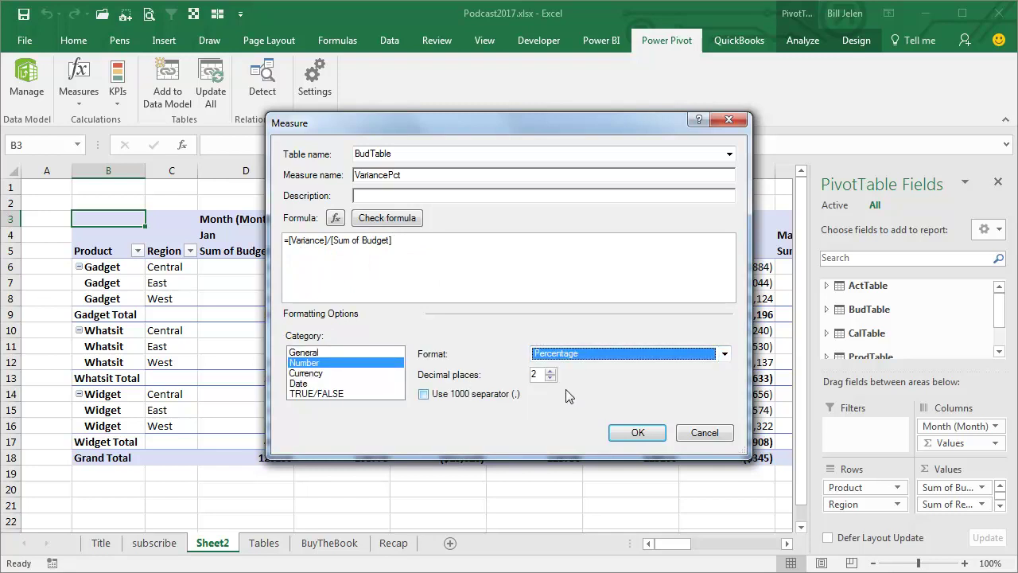
click(551, 379)
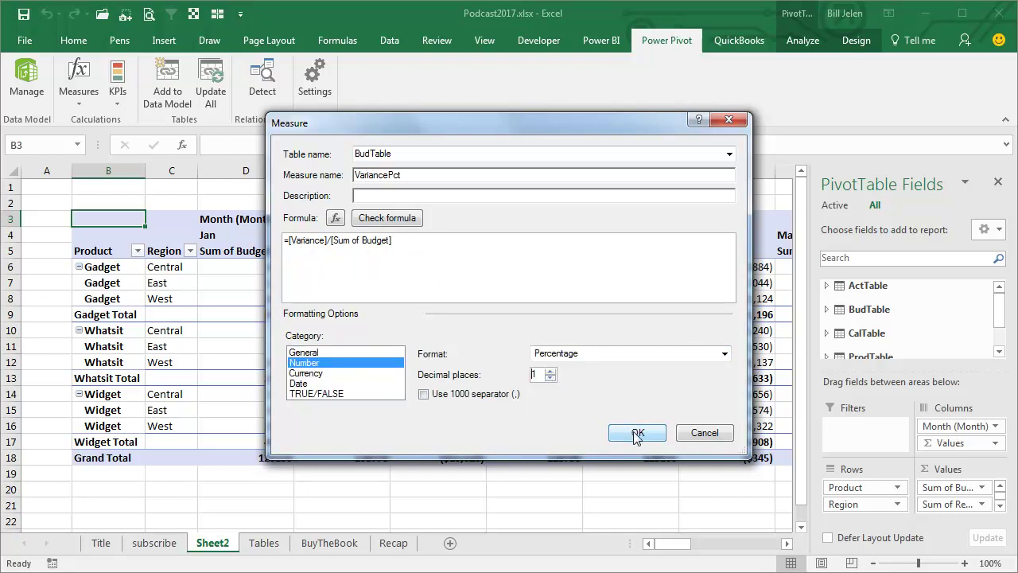
click(636, 433)
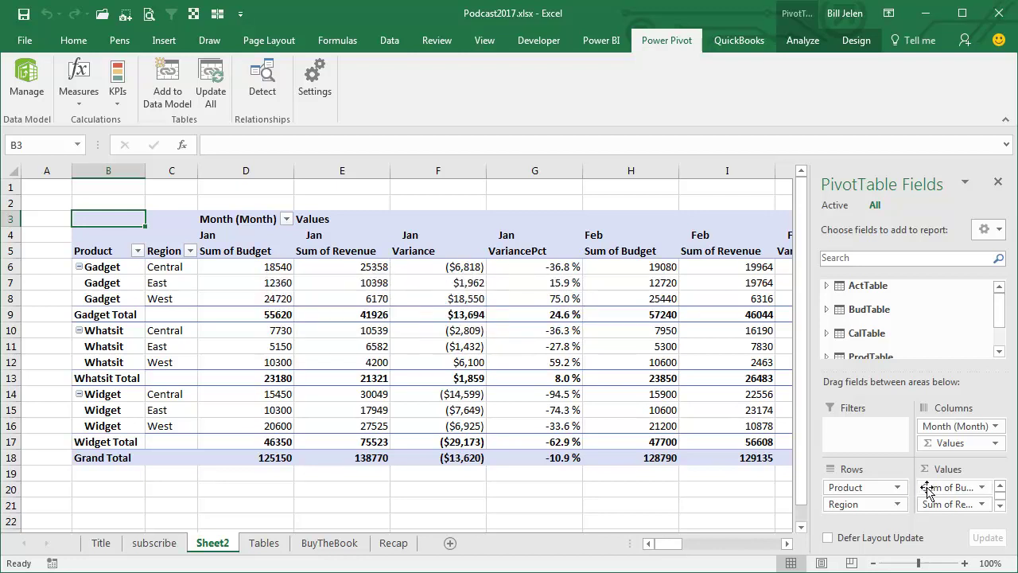
- Remove Sum of Budget, Sum of Revenue and Variance from Values; move Region above Product
drag(927, 489, 947, 334)
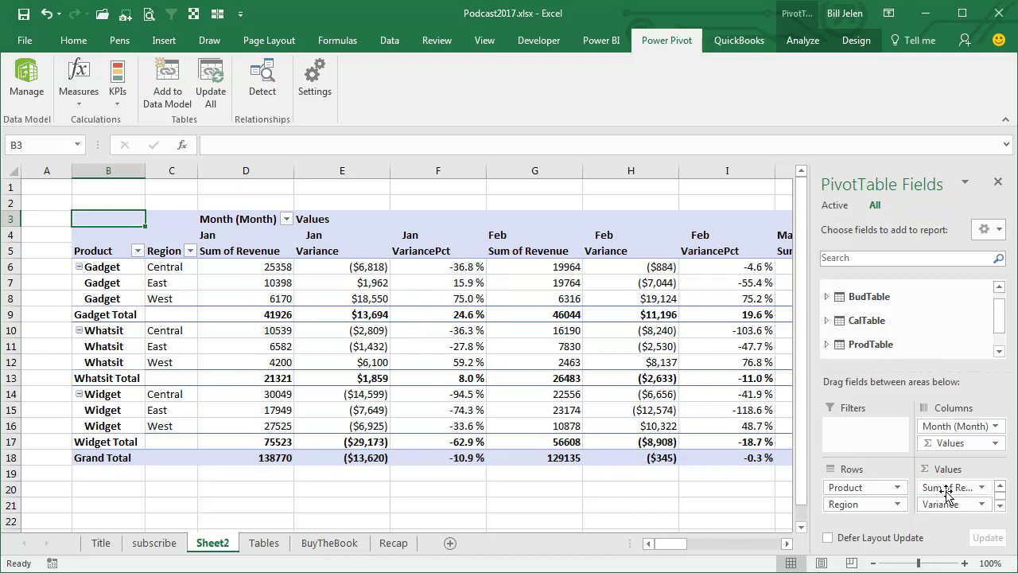
drag(946, 488, 955, 350)
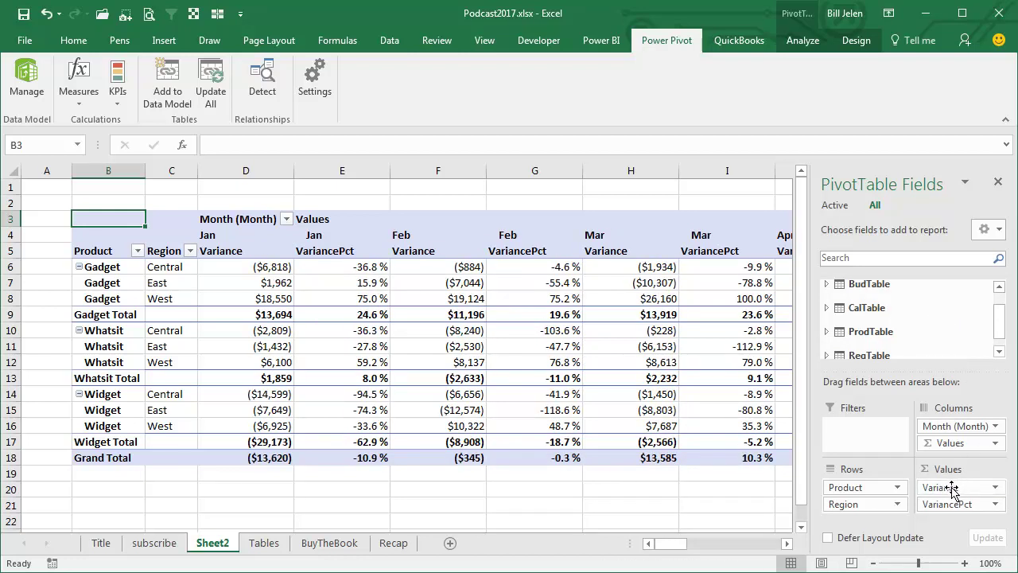
drag(953, 489, 954, 318)
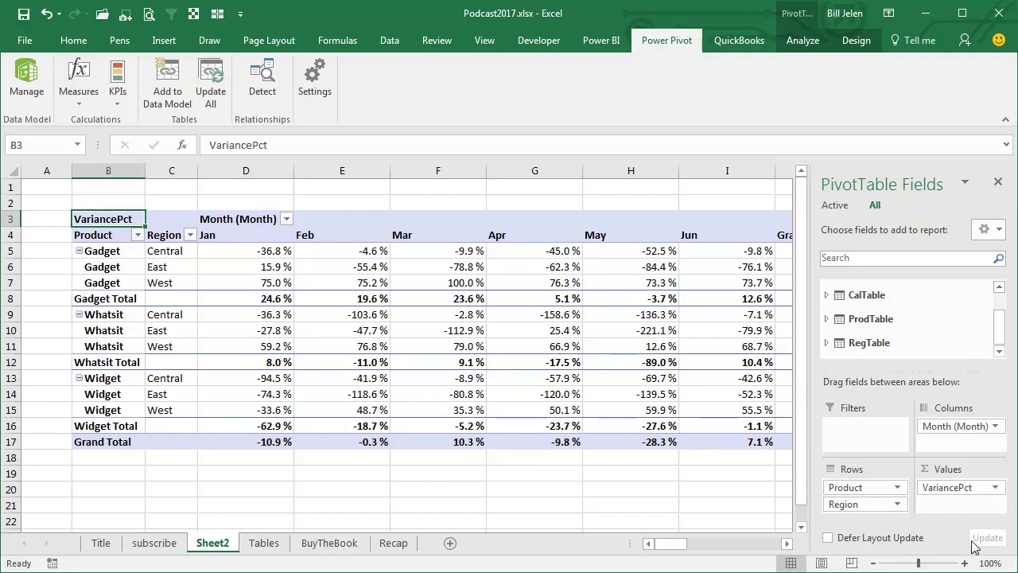
drag(866, 511, 867, 486)
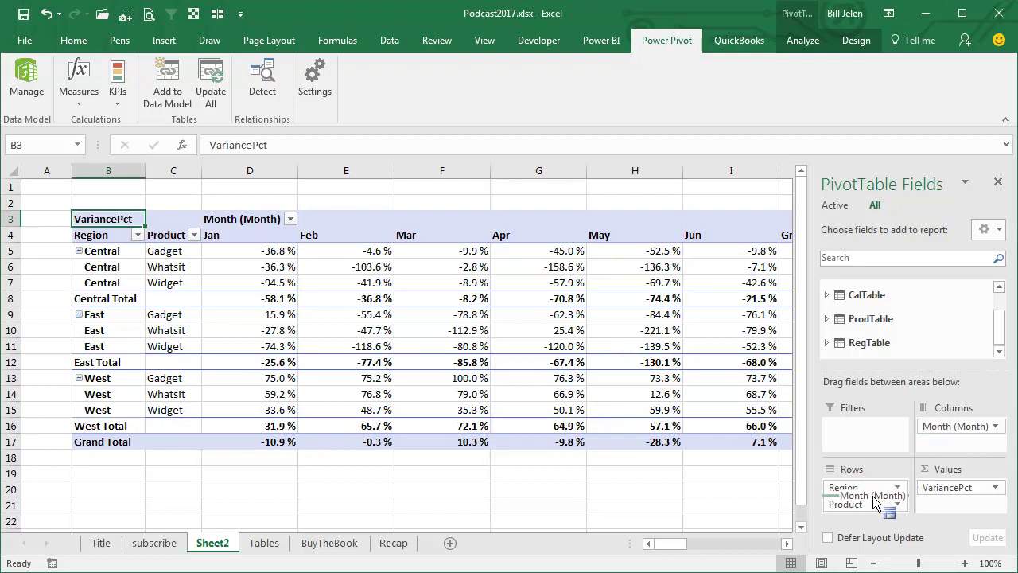
mouse_move(932, 451)
mouse_down()
mouse_move(867, 498)
mouse_move(935, 438)
mouse_up()
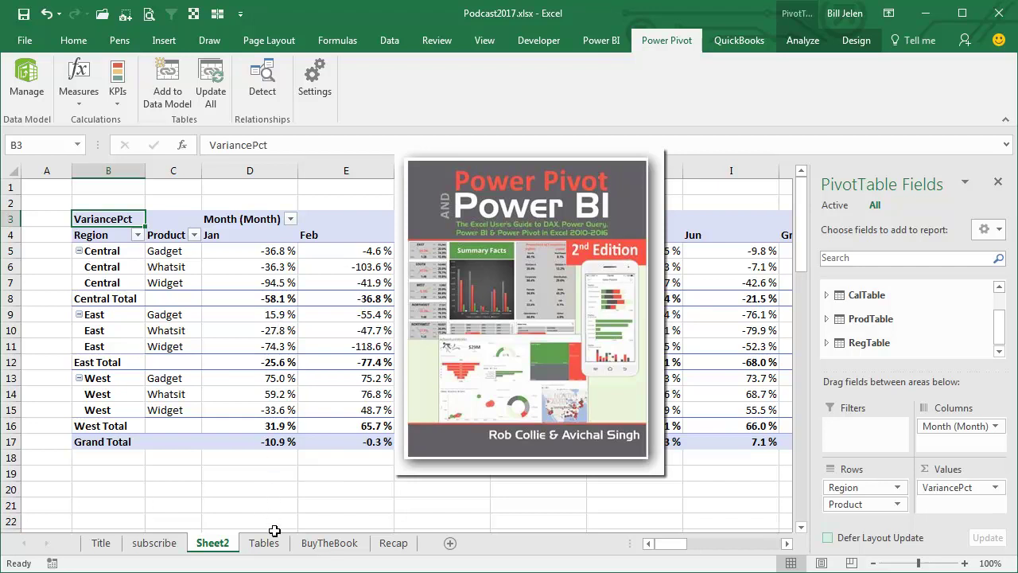
- Switch to the BuyTheBook sheet with the Order Online Now promo
click(329, 542)
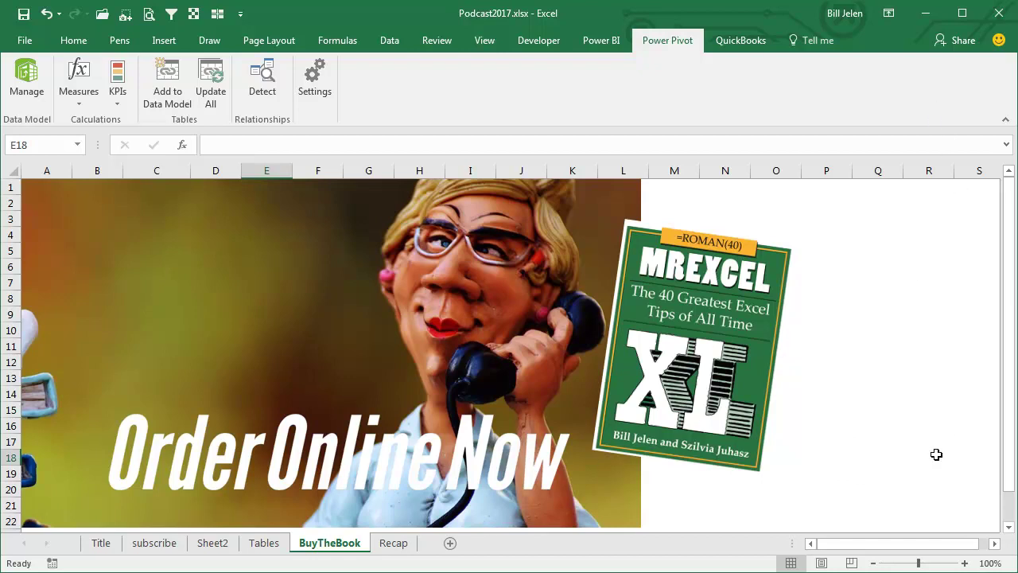
- Switch to the Recap sheet listing the takeaways on relationships, DAX measures and helper calculations
click(396, 544)
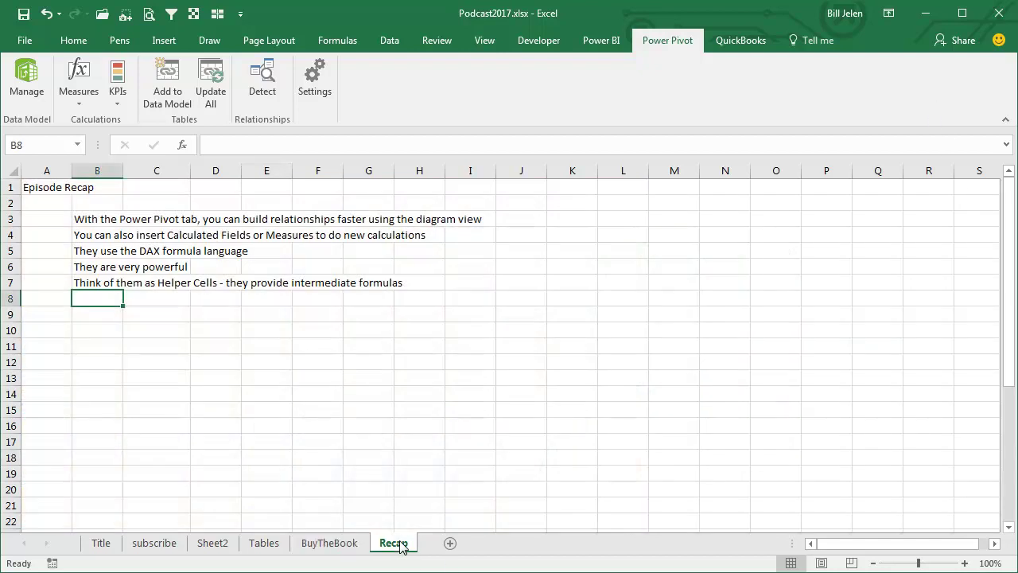